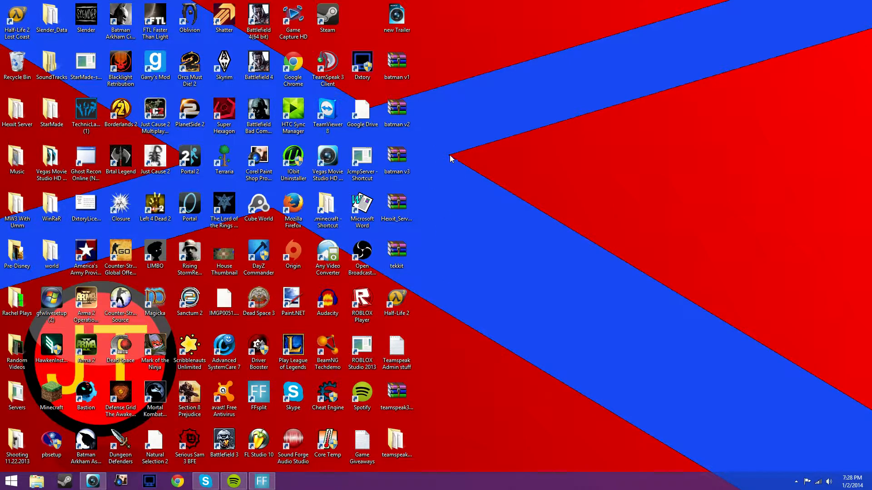
drag(450, 155, 291, 117)
click(529, 125)
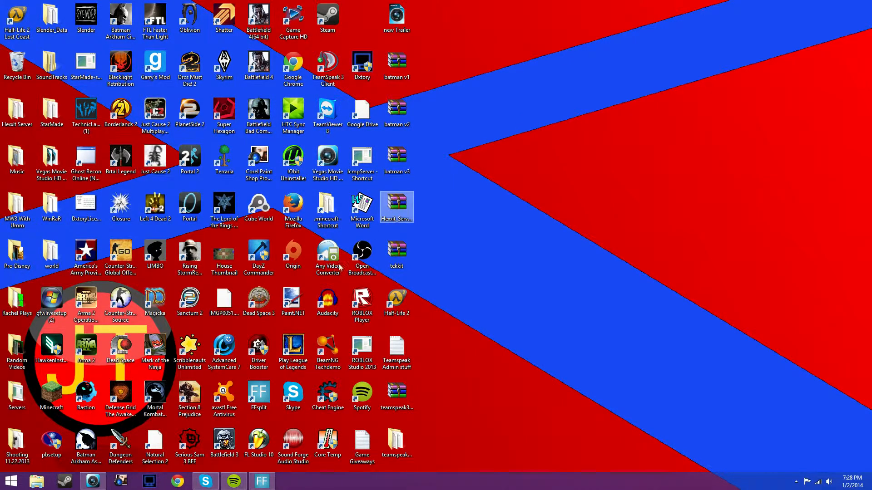
Open a Command Prompt, run ipconfig to look up the network addresses, and clear the window off the desktop
click(12, 481)
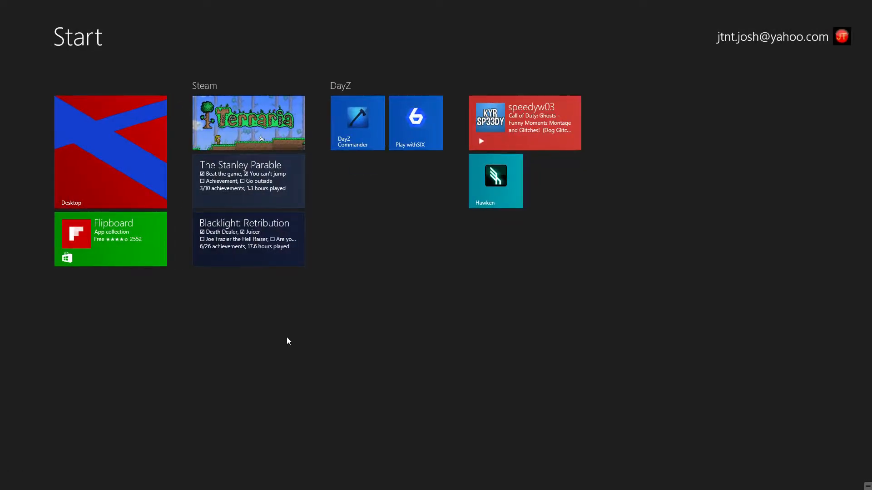
text(cmd)
key(Return)
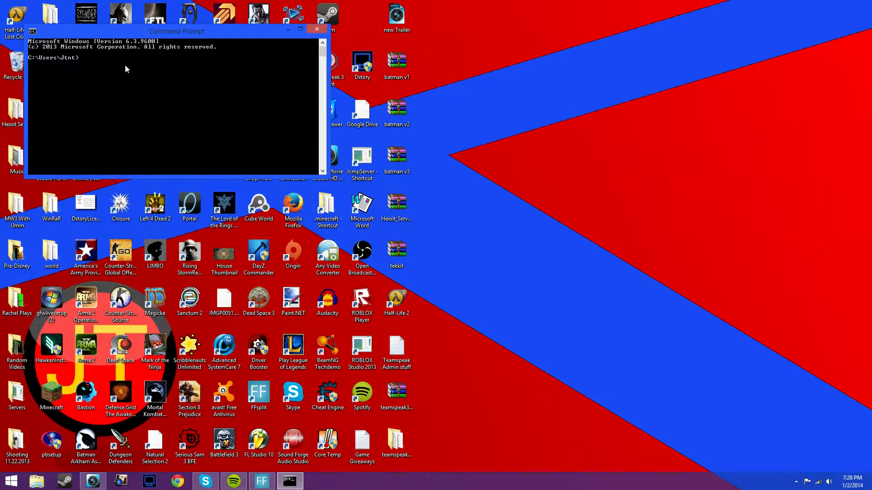
text(ipconfig)
key(Return)
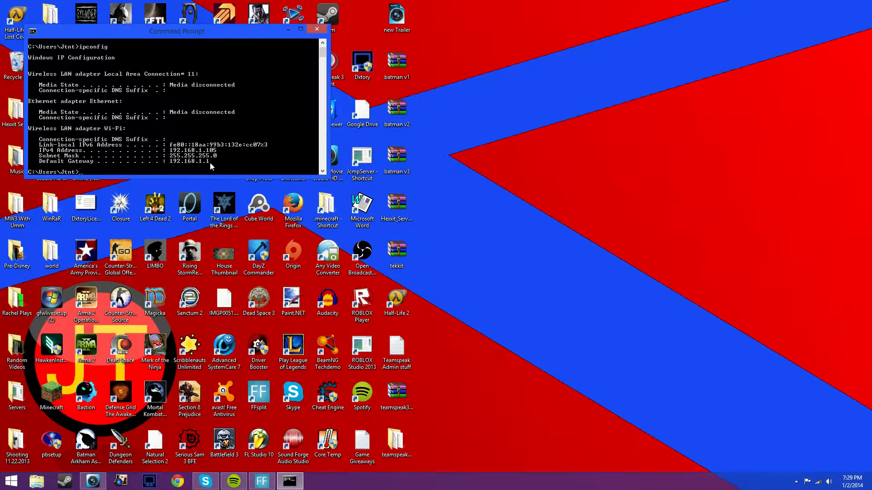
drag(190, 32, 821, 129)
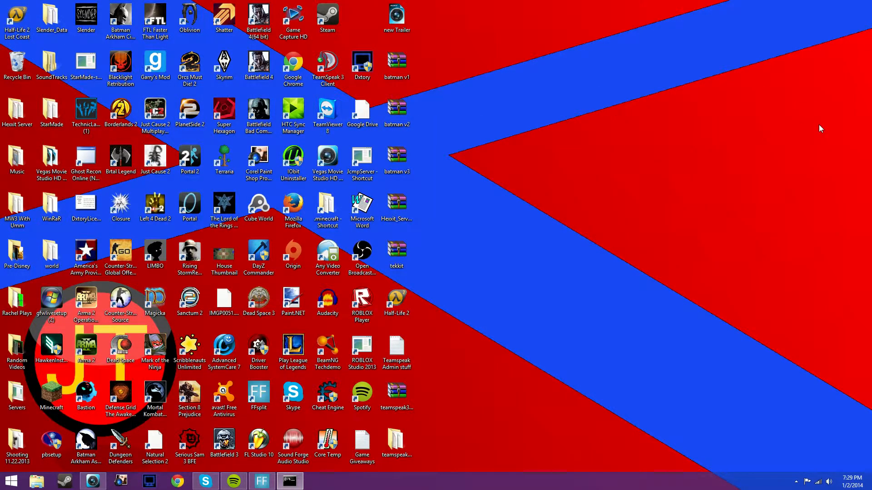
Switch to Google Chrome, dismiss the offer to restore pages, and enter the address 192.168.1.1 without loading it
click(177, 482)
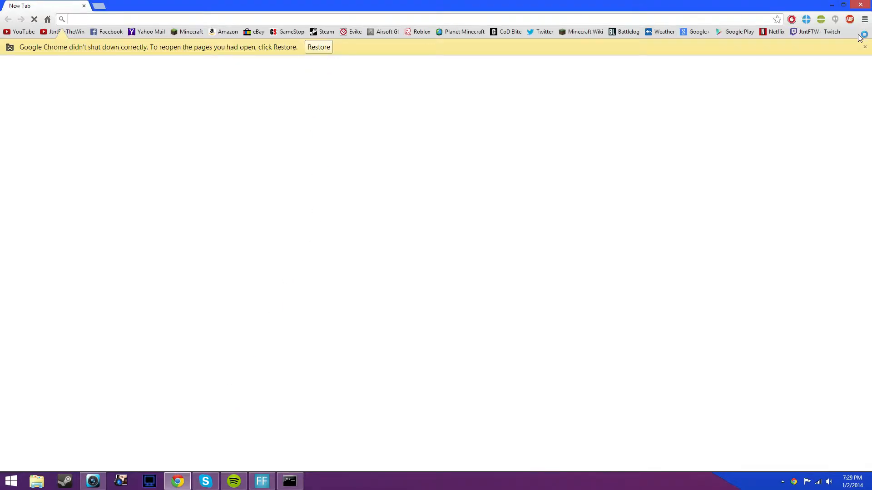
click(865, 48)
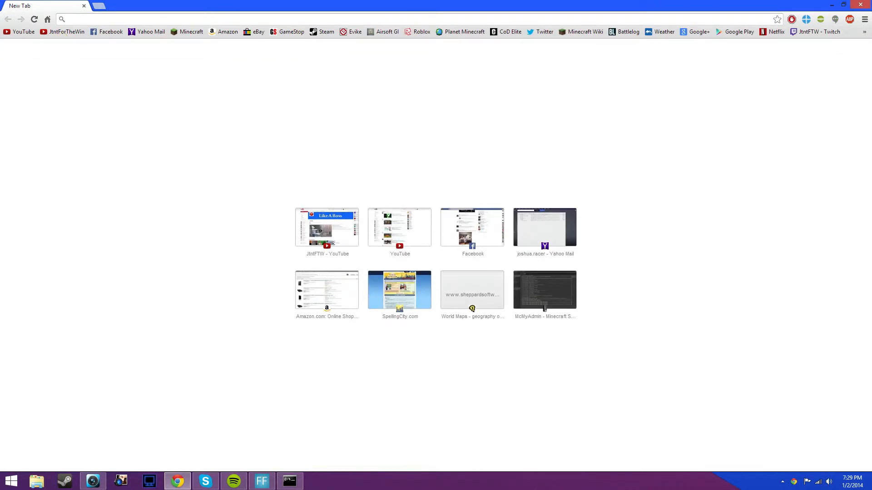
text(192.1)
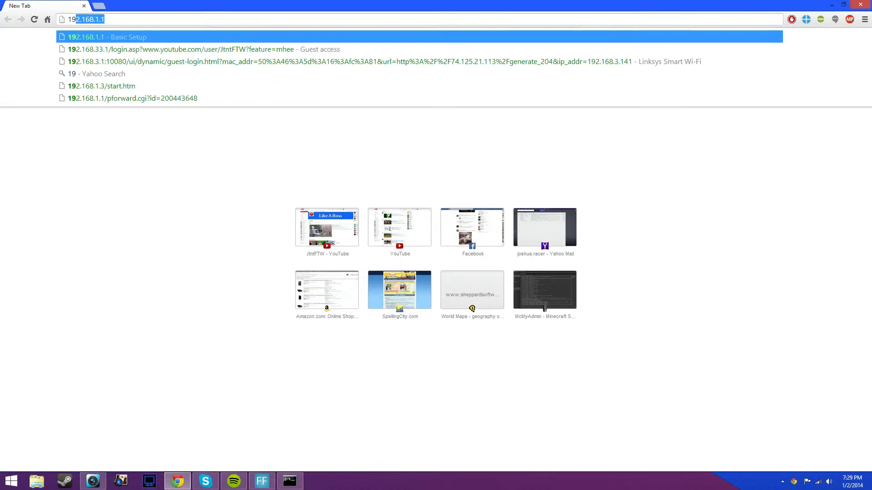
text(68.1.)
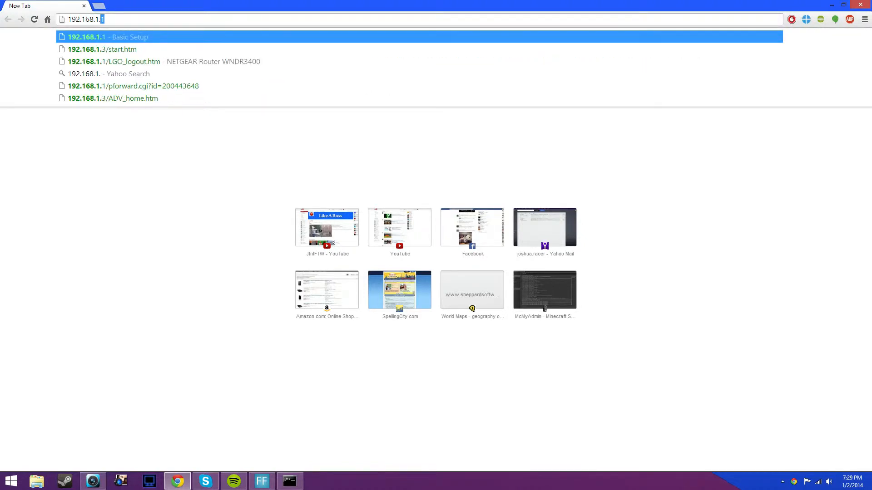
text(1)
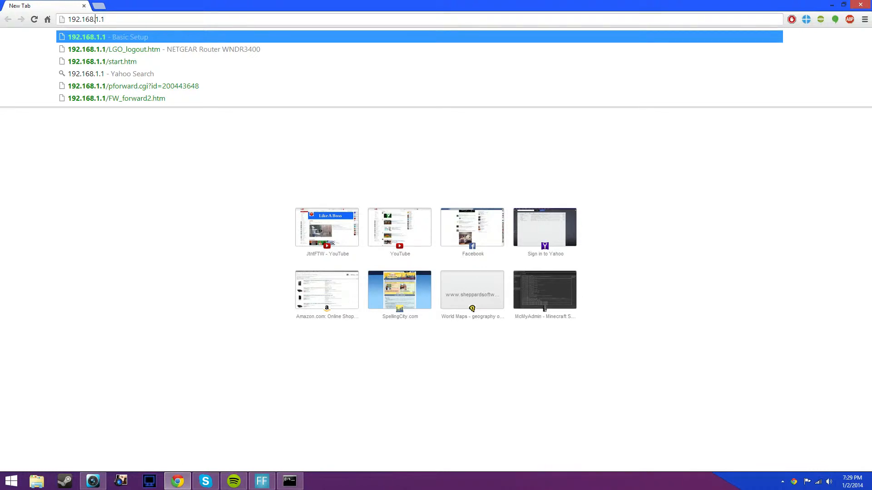
double_click(97, 19)
click(98, 19)
double_click(102, 19)
text(1)
key(ctrl+a)
key(Right)
key(ctrl+a)
key(Right)
key(ctrl+a)
key(Right)
Switch back to the Command Prompt to check the Default Gateway address, and close its window
click(289, 481)
drag(427, 119, 296, 119)
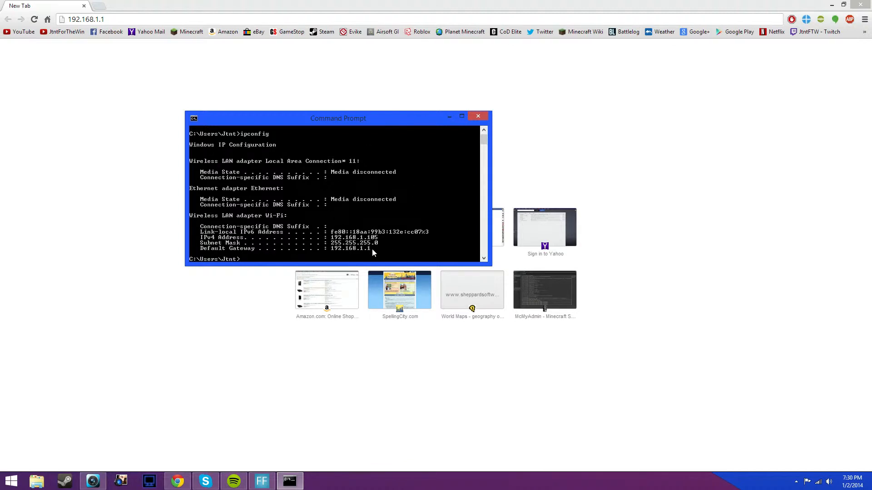
click(477, 117)
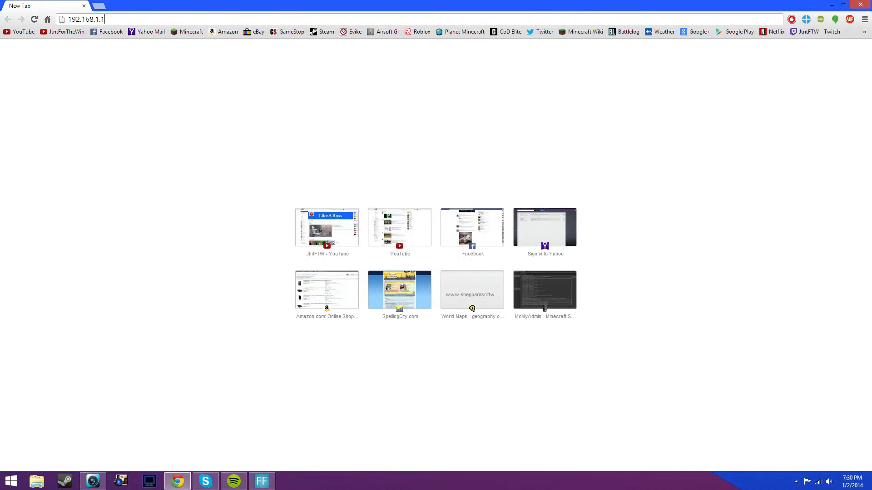
Load the router page at 192.168.1.1 and log in as admin with the prefilled password
key(Return)
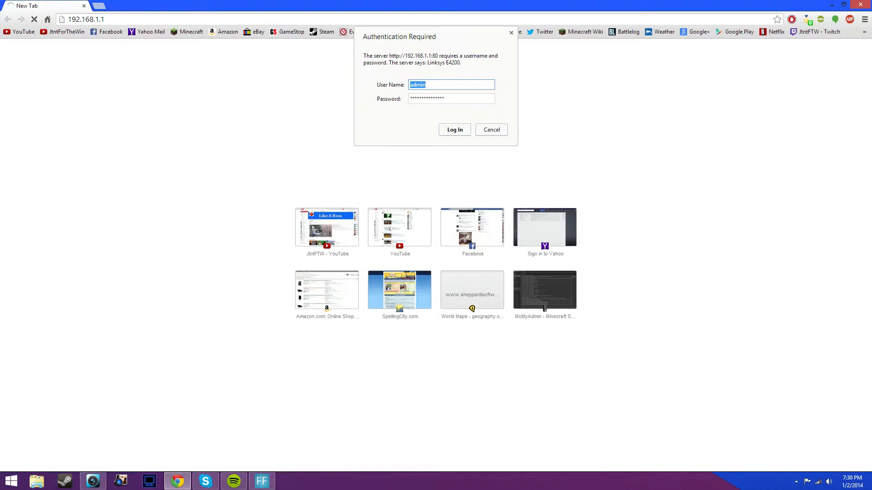
drag(446, 99, 410, 99)
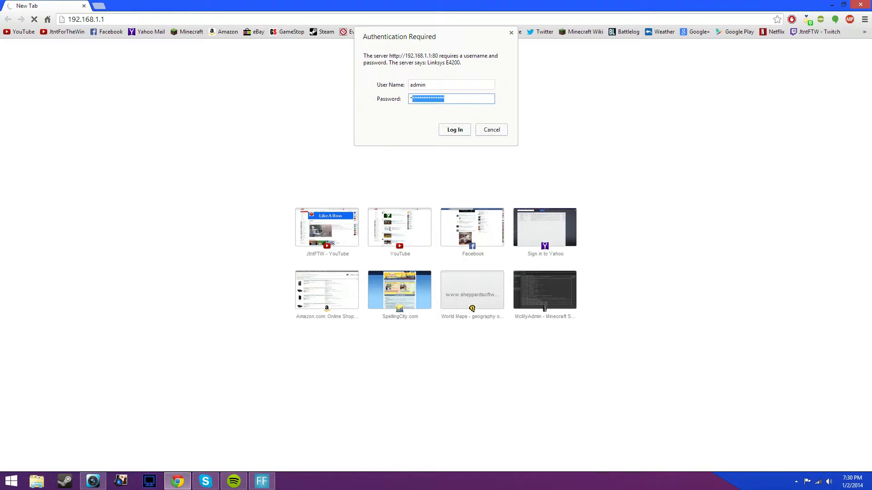
click(447, 84)
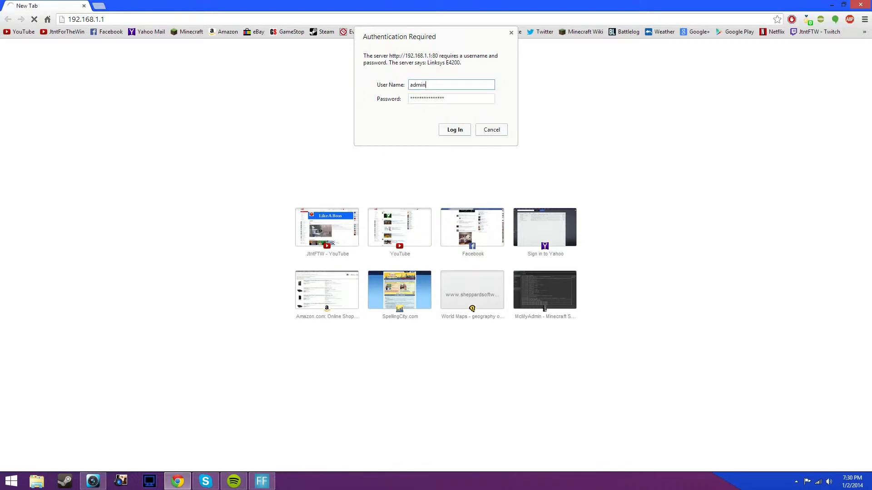
key(Tab)
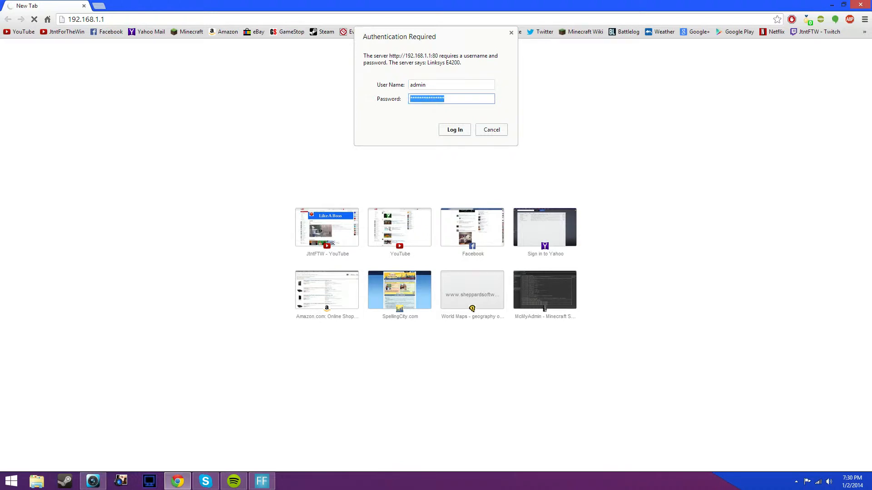
click(450, 85)
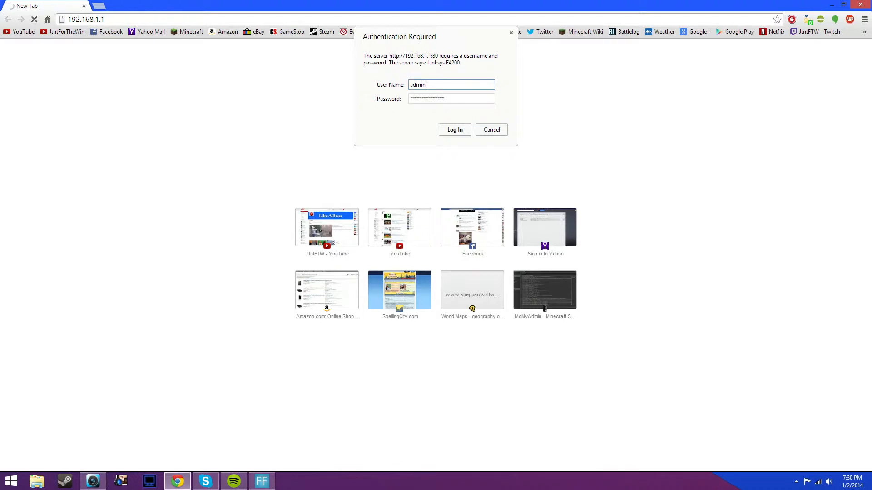
click(445, 98)
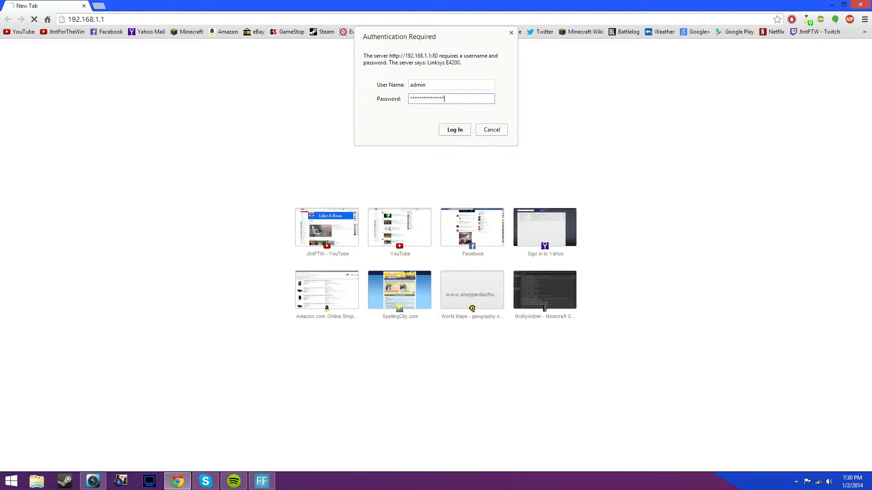
click(454, 131)
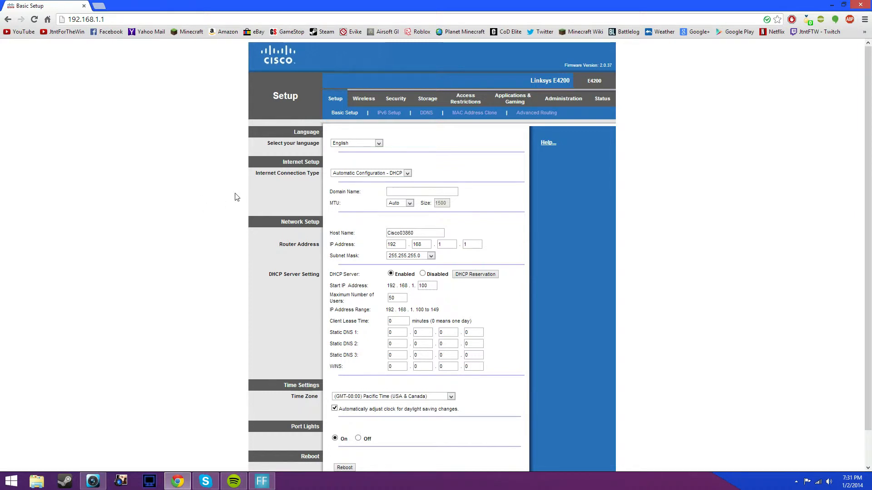
Open the router's Applications & Gaming settings and examine the existing single port forwarding entries
click(510, 99)
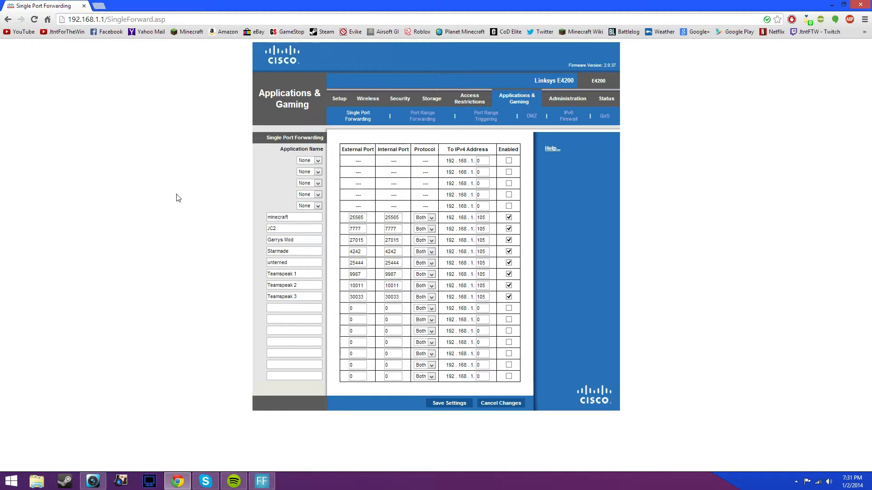
click(293, 218)
key(Tab)
key(Tab)
key(Tab)
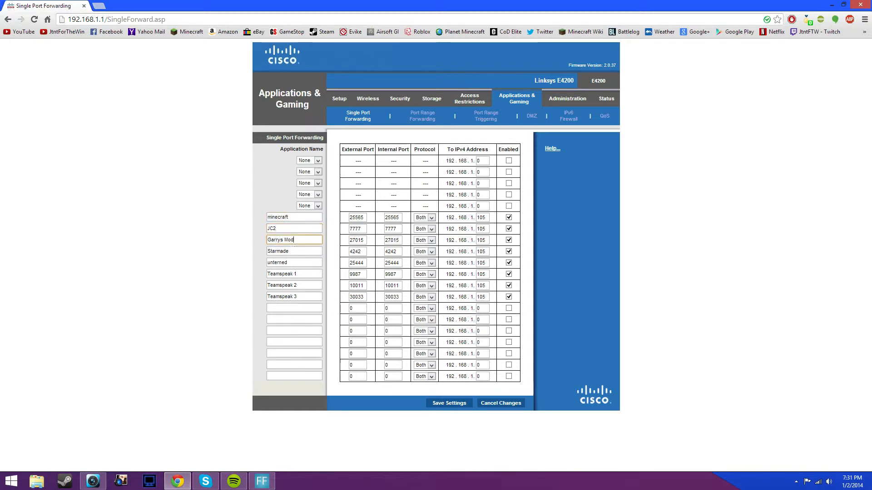
click(294, 263)
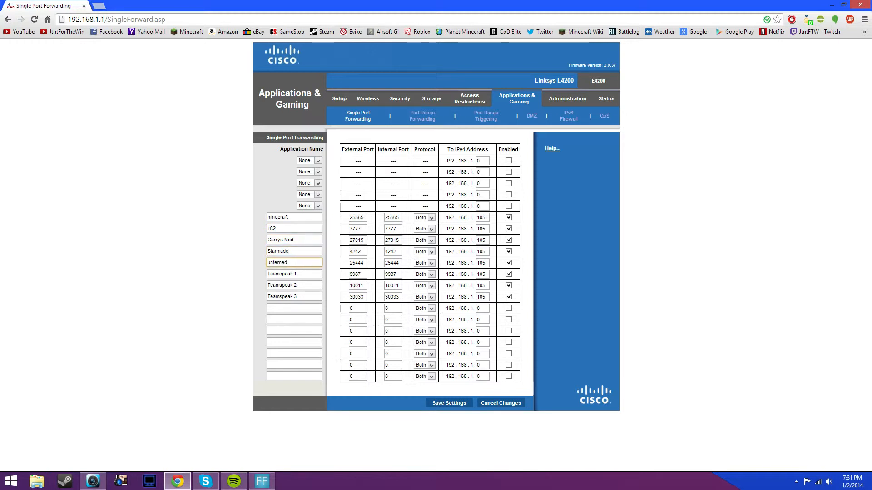
click(298, 274)
click(301, 286)
click(302, 308)
click(302, 297)
Add a forwarding entry named JC2 2 in the first empty row, with external and internal ports set to 7777
click(302, 308)
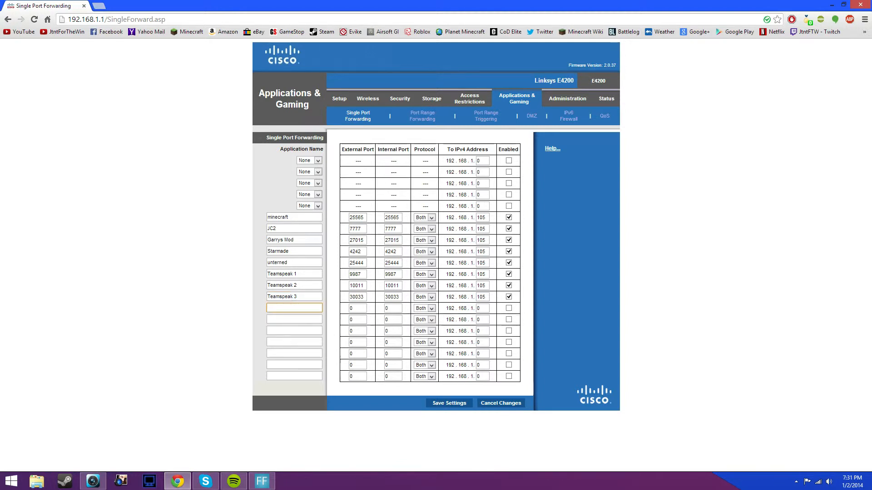
text(JC2)
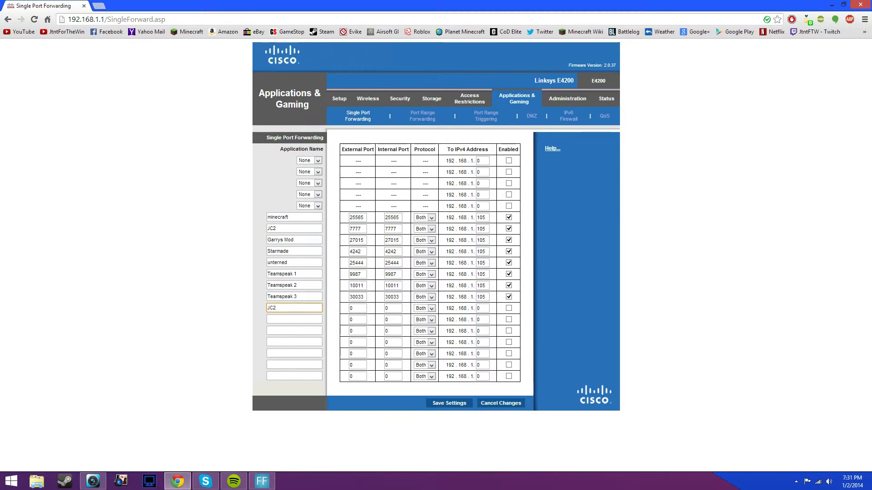
text( 2)
key(Tab)
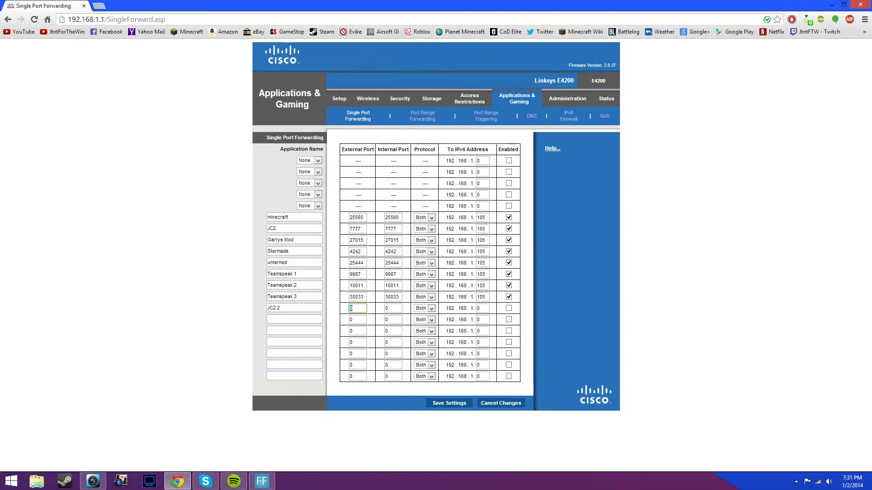
text(7777)
key(Tab)
text(7777)
double_click(357, 218)
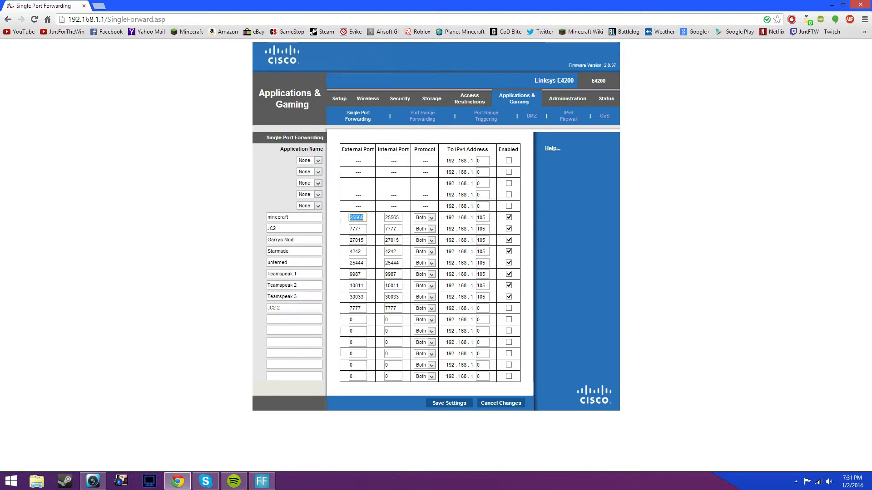
double_click(391, 218)
double_click(391, 228)
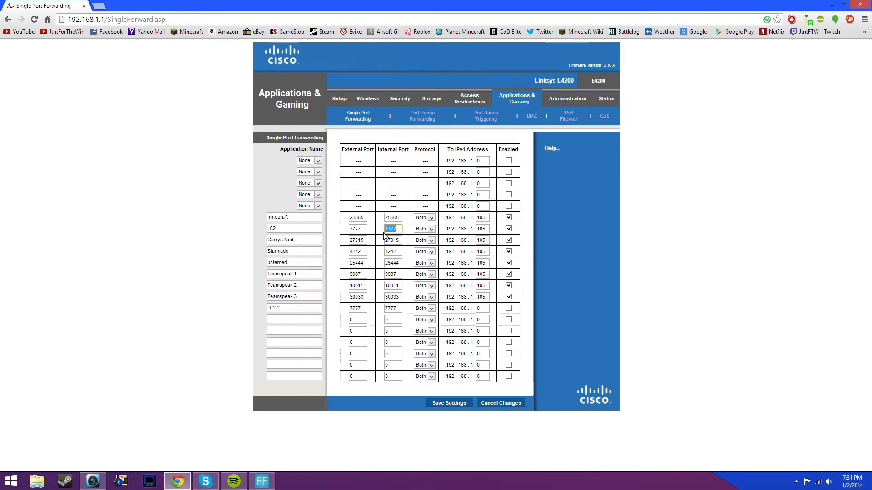
Review the protocol options for the JC2 2 entry and choose Both
click(432, 309)
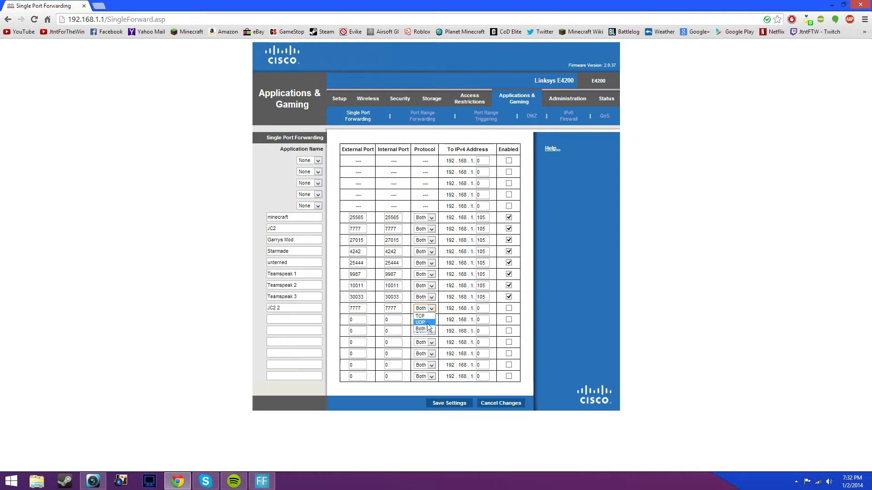
click(428, 328)
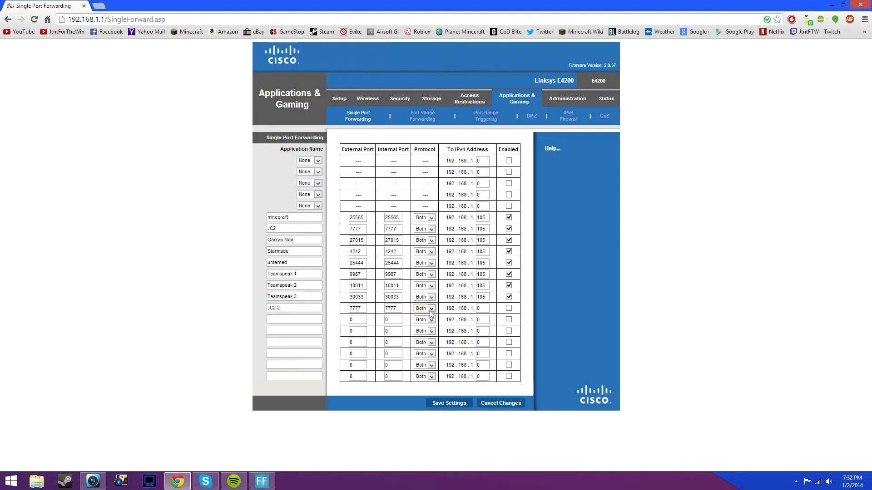
click(431, 309)
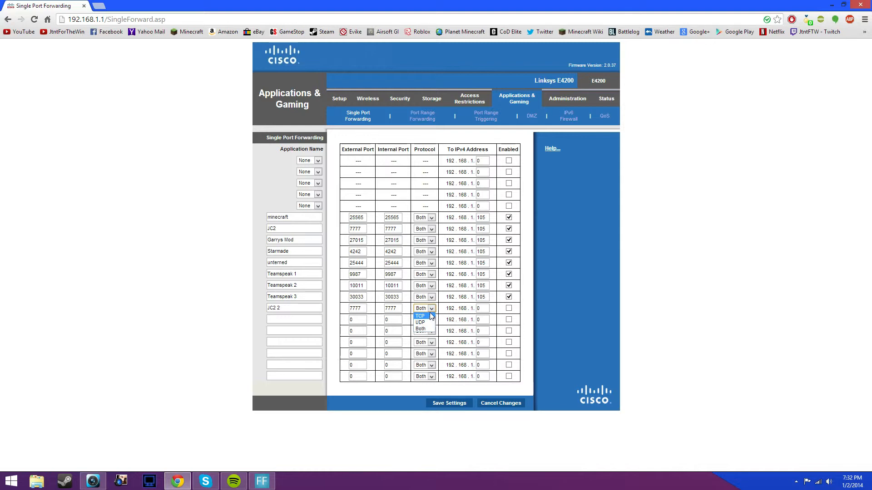
click(432, 310)
click(432, 310)
click(428, 329)
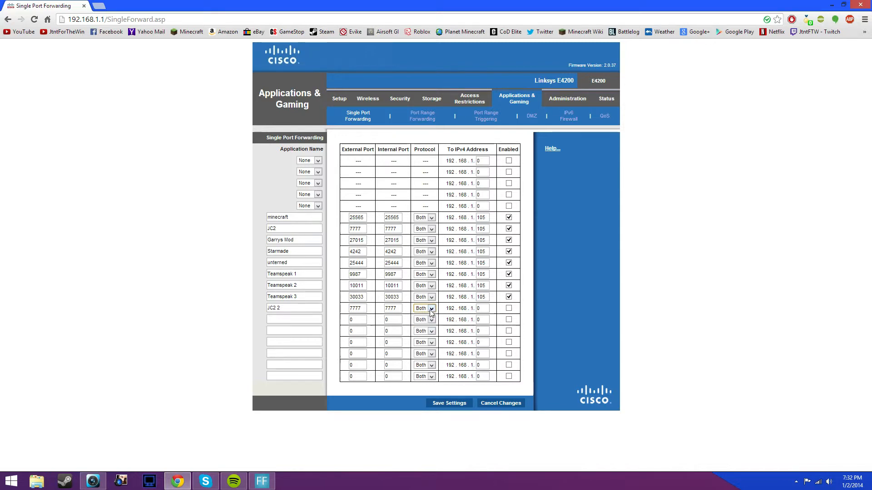
click(431, 310)
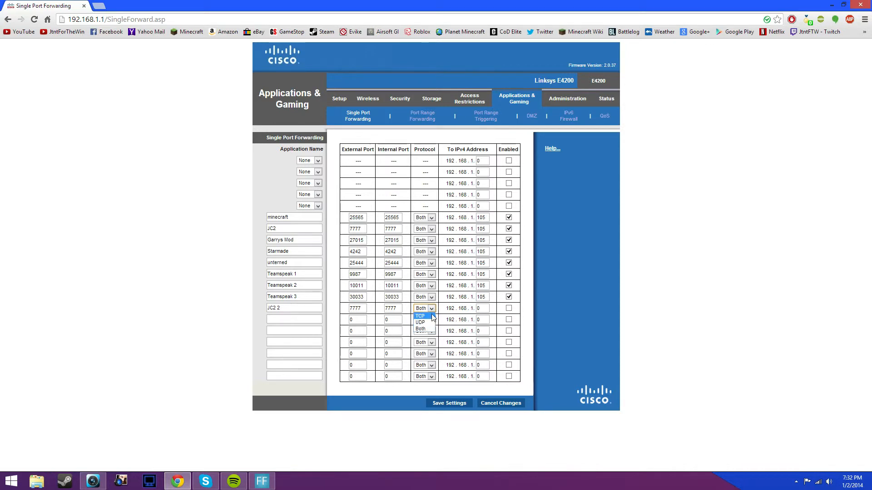
click(428, 310)
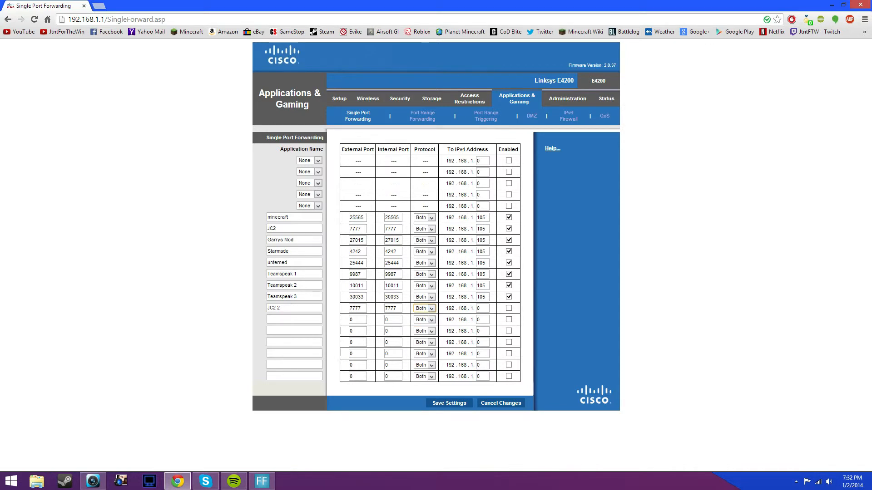
Open Command Prompt and run ipconfig to look up this computer's IPv4 address
key(Tab)
key(super)
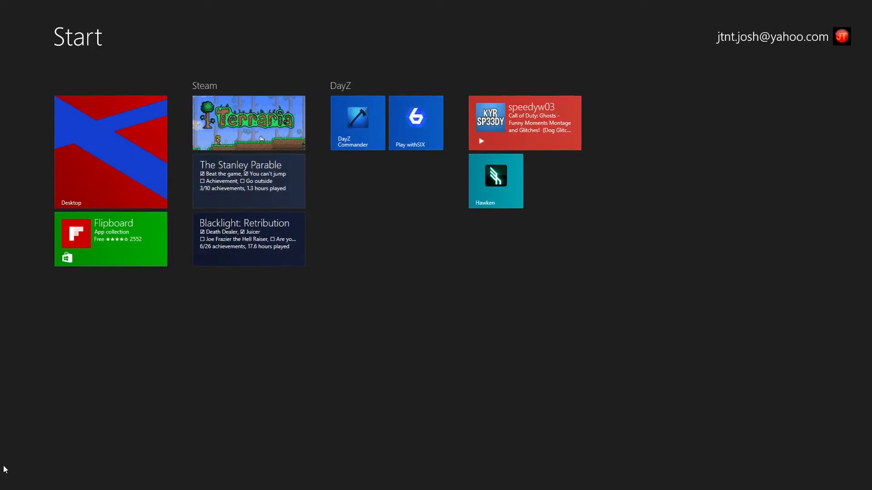
text(cmd)
key(Return)
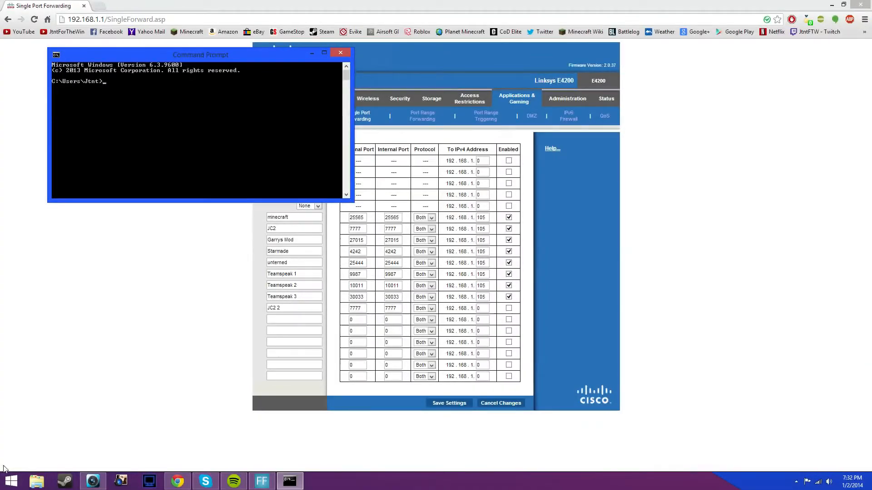
text(ipconfig)
key(Return)
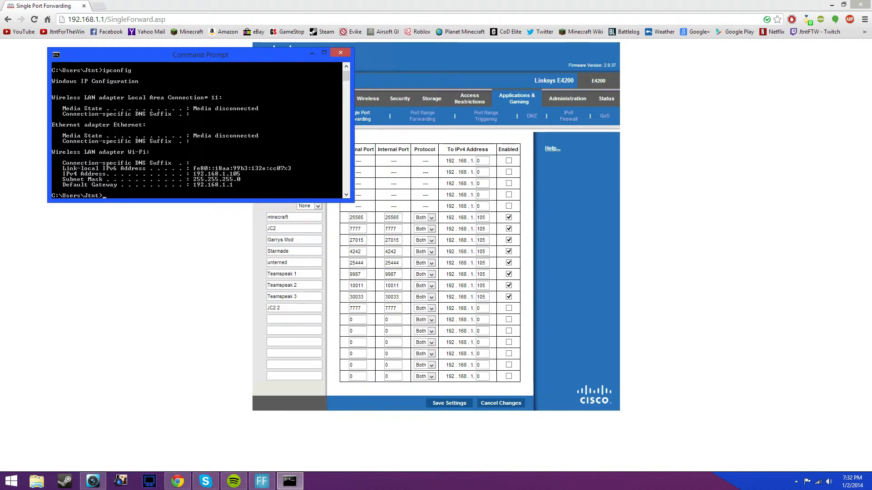
Set the JC2 2 entry's destination IPv4 address to 192.168.1.105 and enable the entry
click(483, 309)
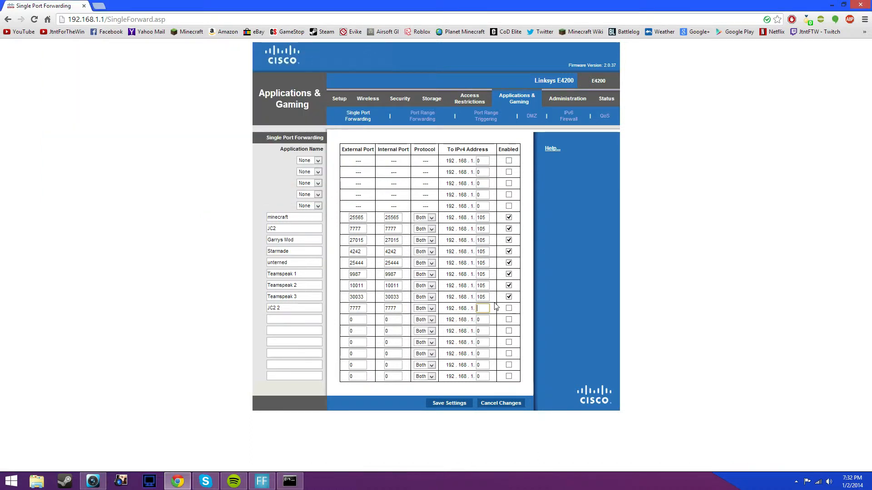
key(BackSpace)
text(105)
click(483, 319)
click(486, 308)
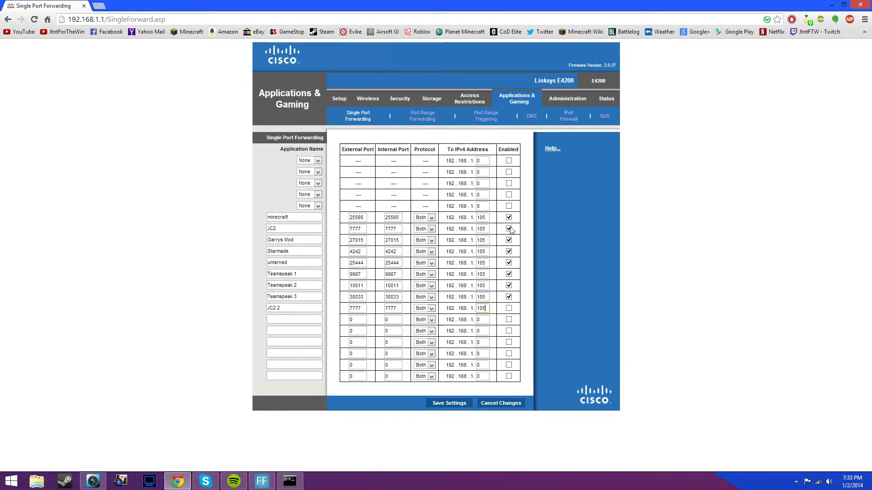
click(509, 309)
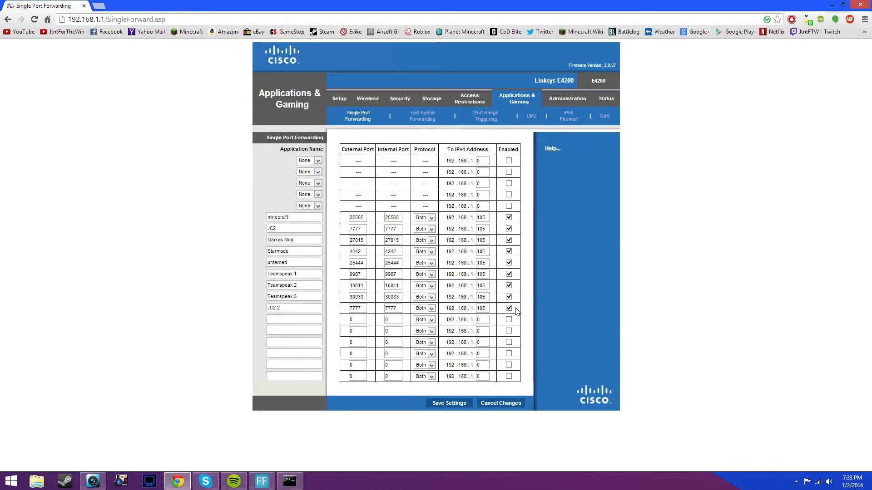
click(509, 218)
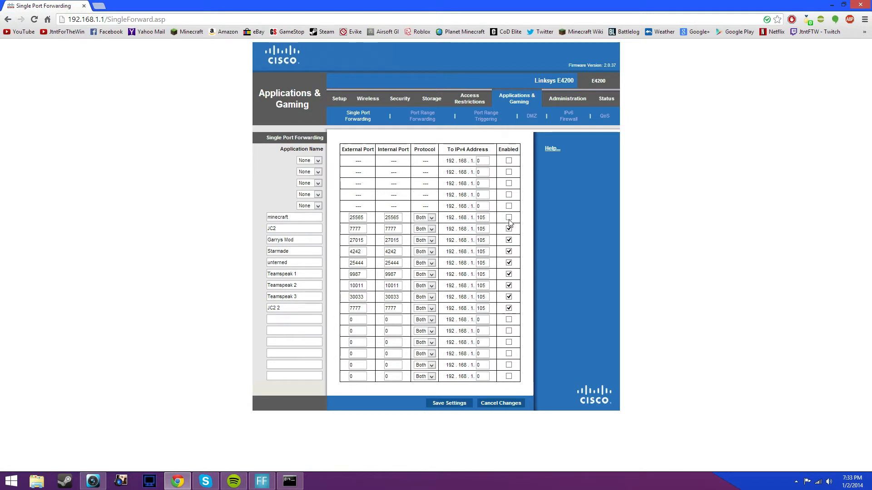
click(510, 219)
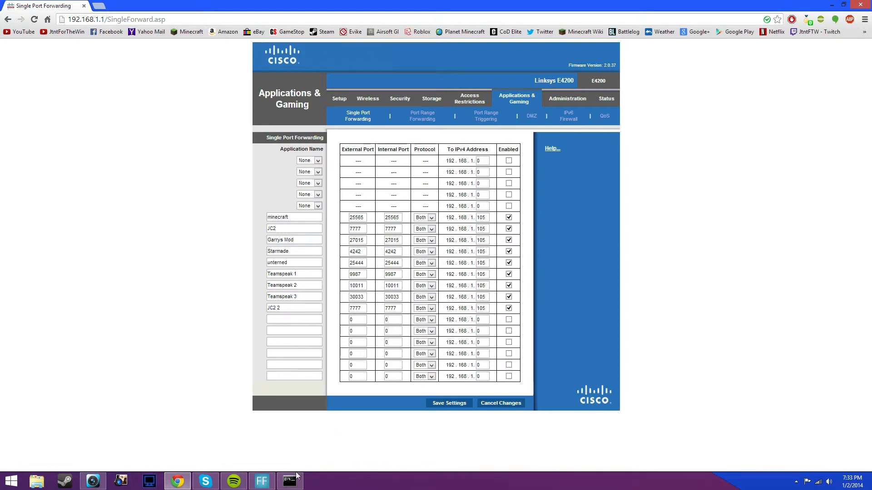
Switch back to Command Prompt, review the ipconfig IPv4 address beside the router's forwarding table, and close the window
mouse_move(294, 479)
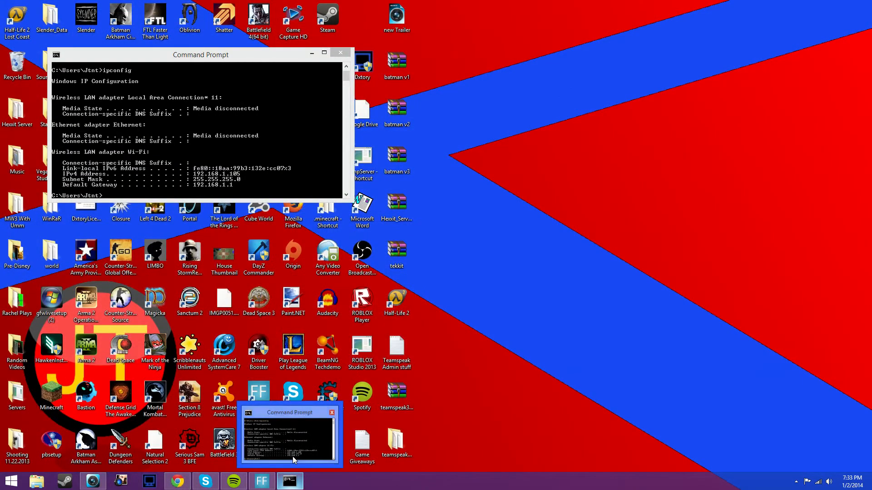
click(293, 456)
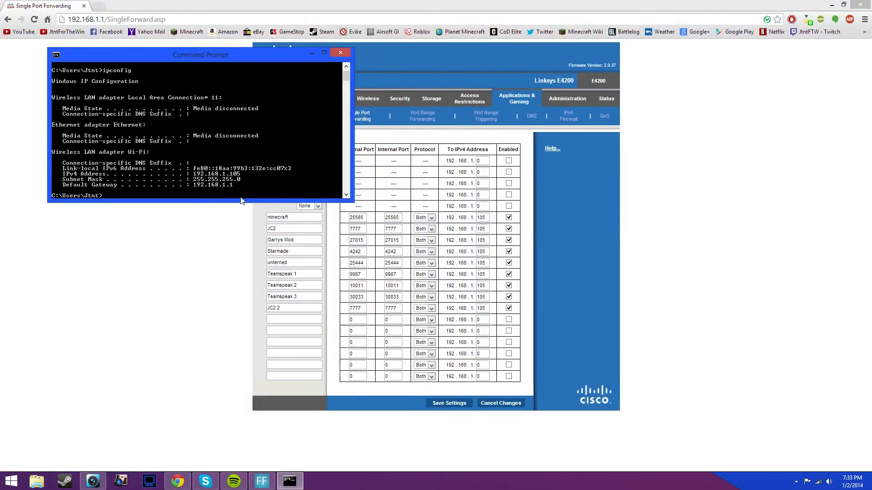
drag(206, 57, 230, 85)
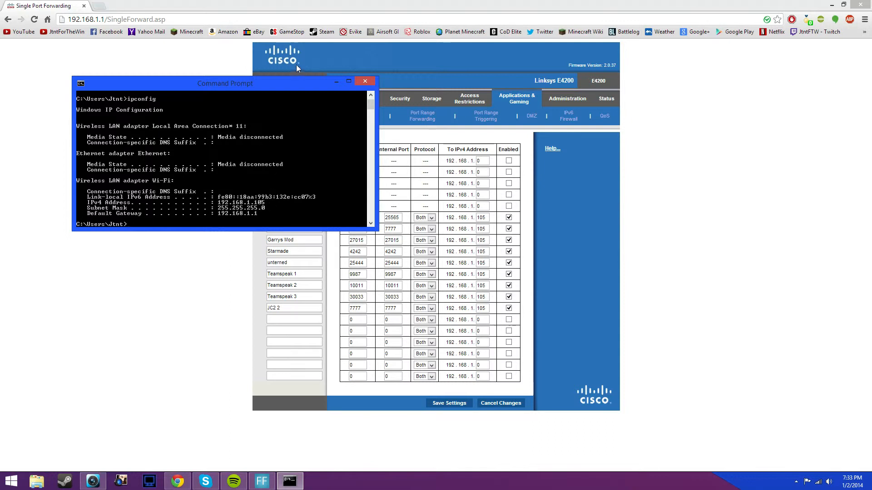
drag(267, 83, 243, 146)
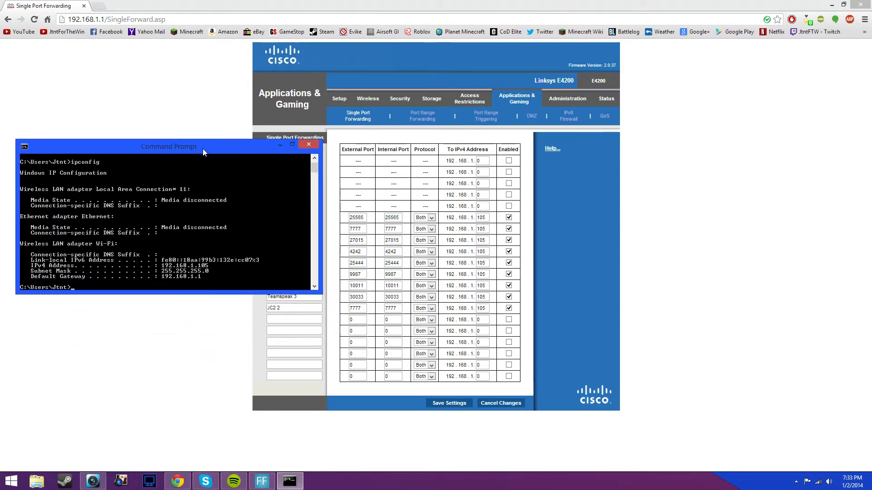
drag(187, 147, 183, 101)
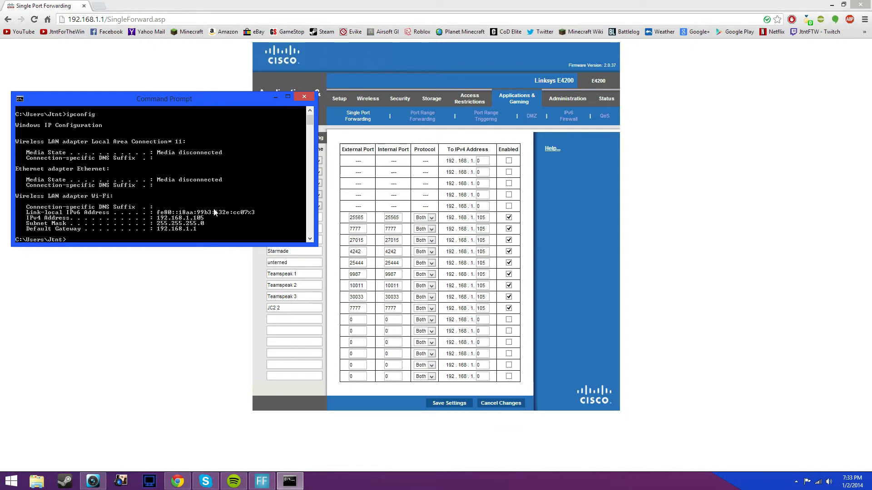
click(304, 97)
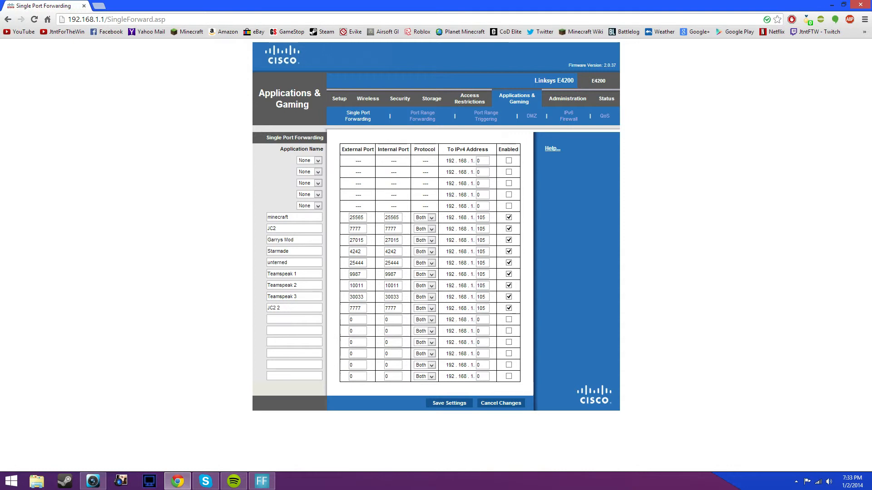
click(300, 218)
click(298, 263)
drag(302, 274, 273, 274)
click(219, 272)
drag(667, 11, 427, 20)
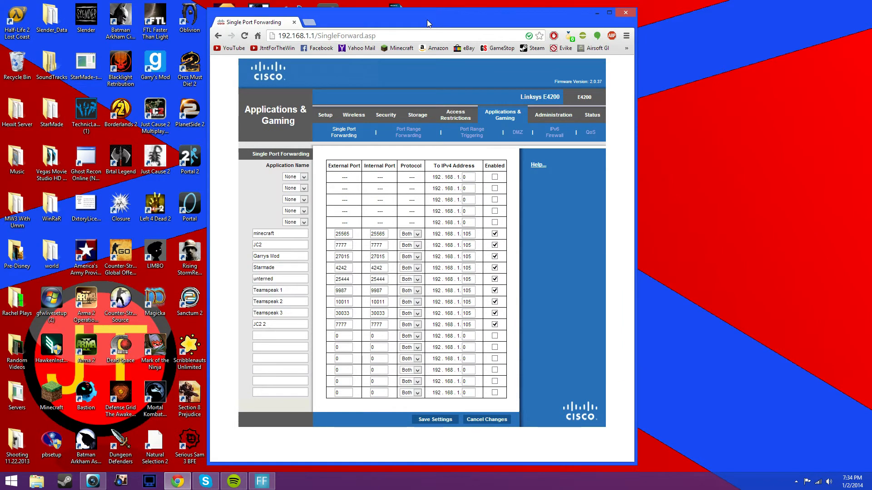
drag(435, 29, 437, 4)
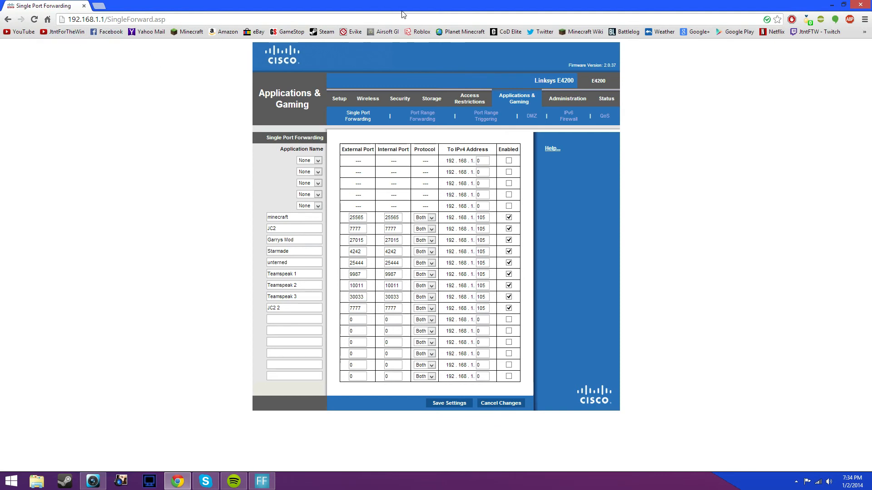
mouse_move(404, 13)
mouse_down()
mouse_move(402, 23)
mouse_move(402, 1)
mouse_up()
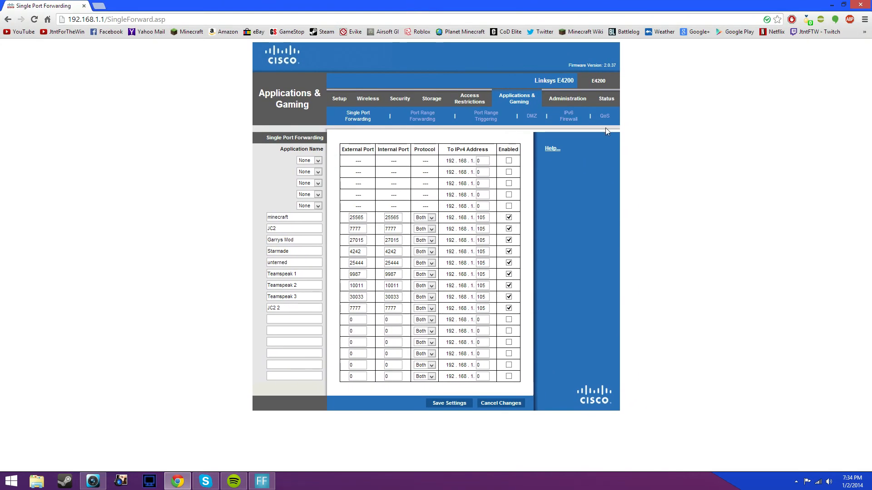